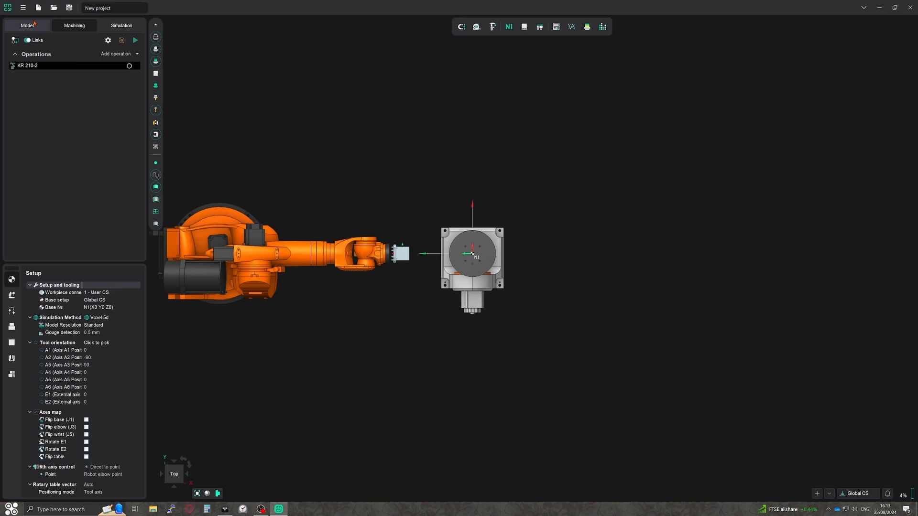
Create a new part design in the model and start a sketch on the XY plane.
click(34, 23)
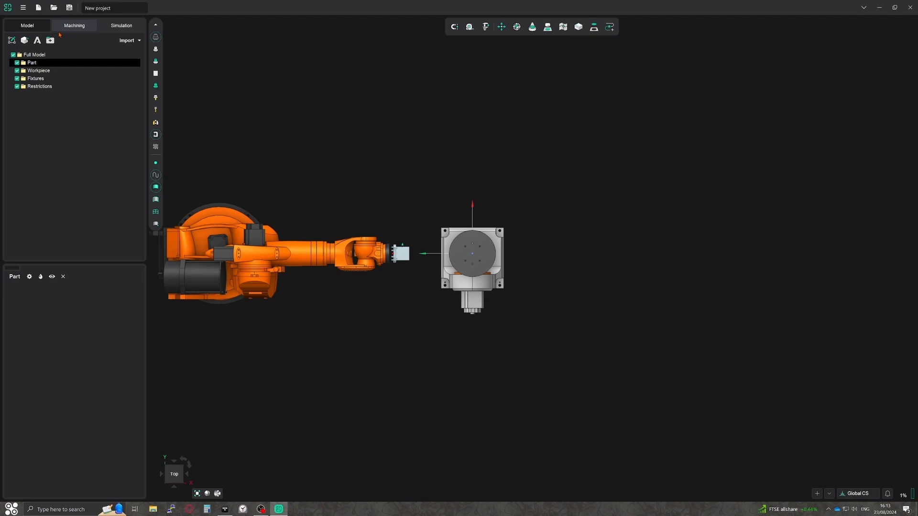
click(26, 42)
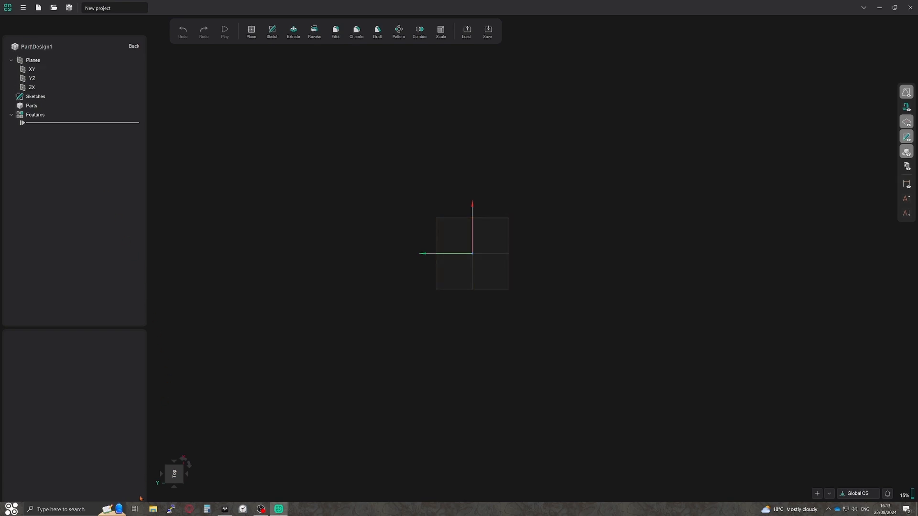
click(177, 479)
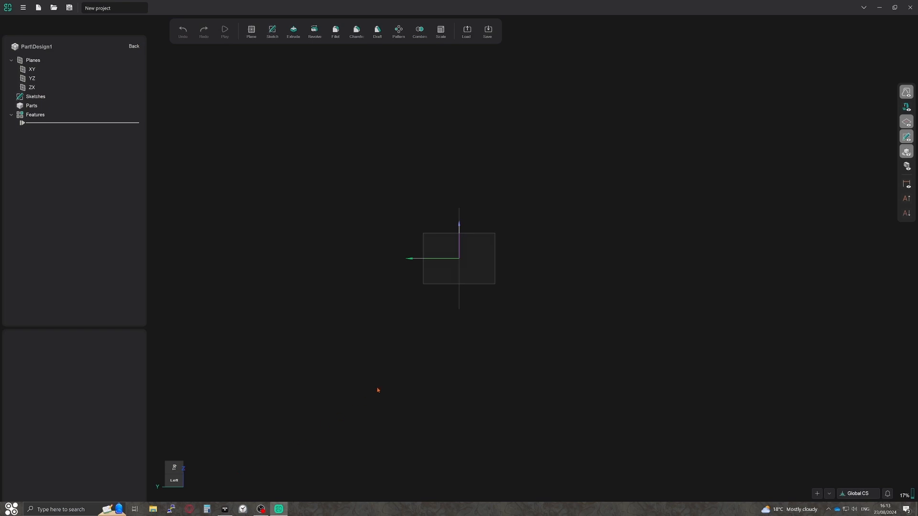
click(428, 285)
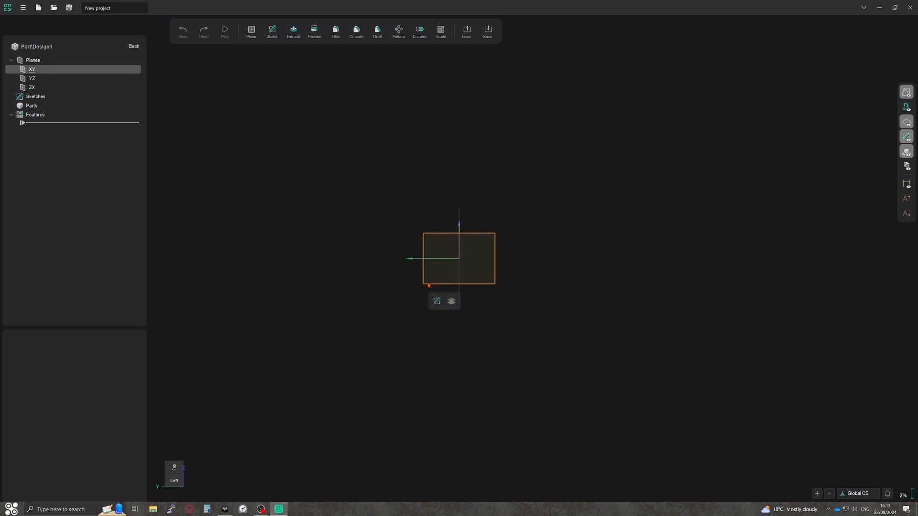
click(437, 302)
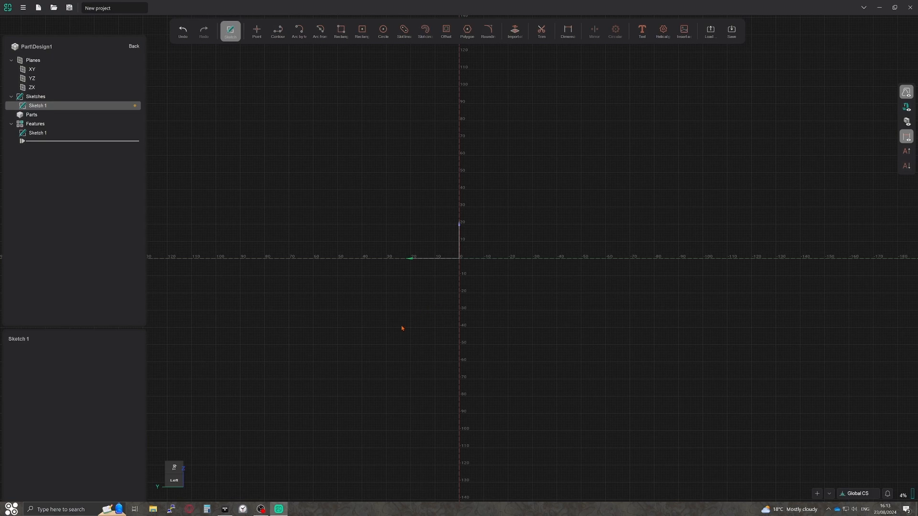
Sketch a circle 750 mm in diameter centred on the origin.
click(175, 469)
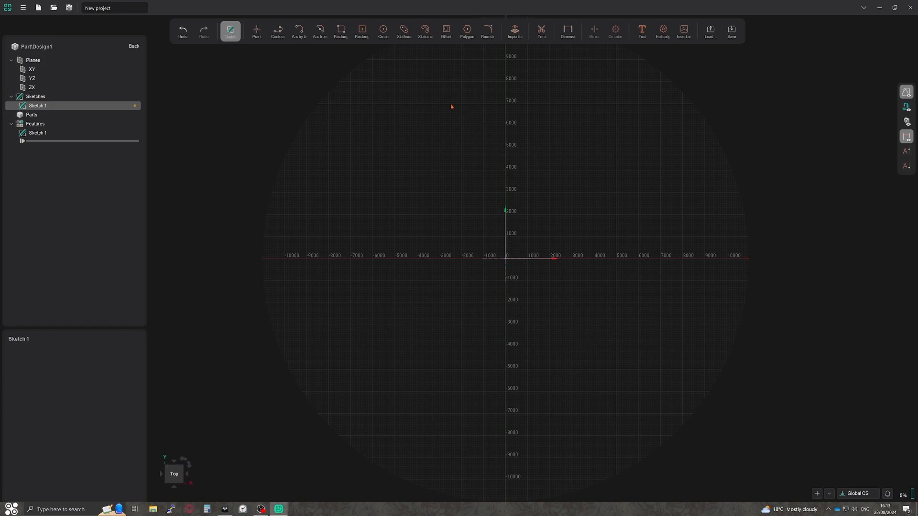
click(383, 31)
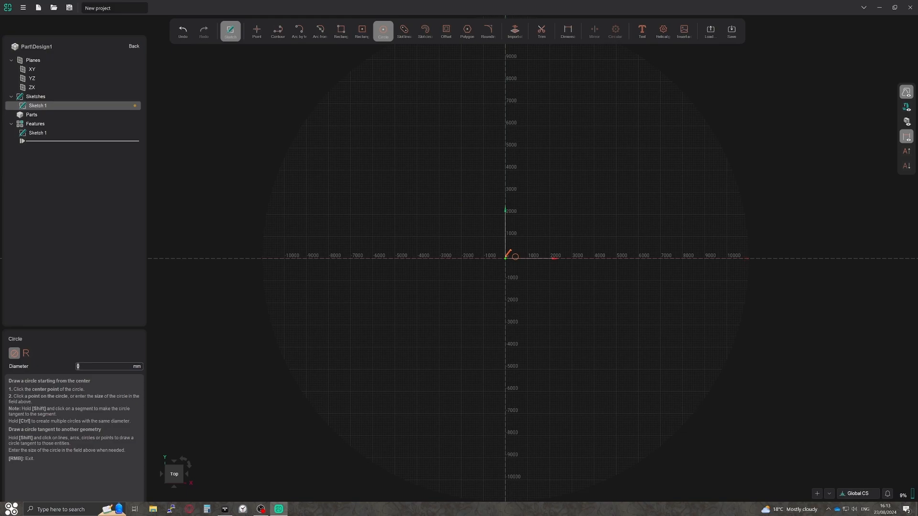
click(506, 258)
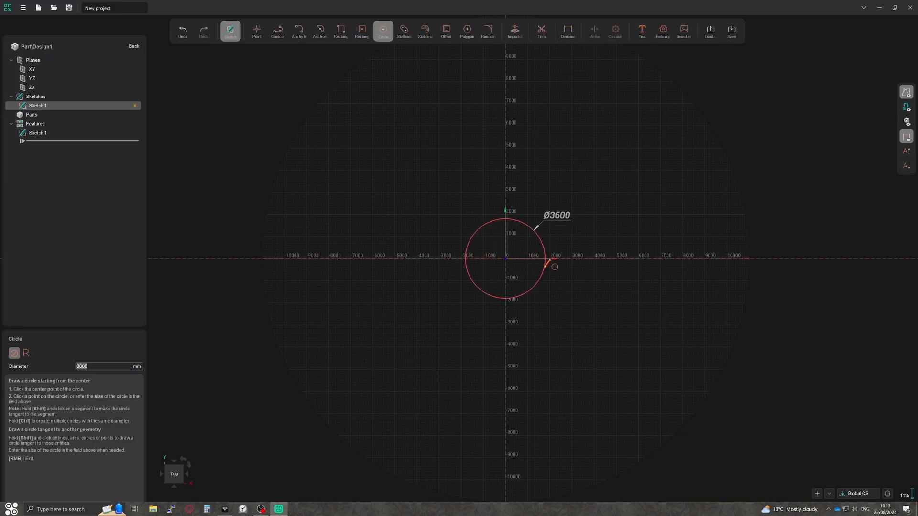
text(750)
key(Return)
scroll(497, 254, up, 5)
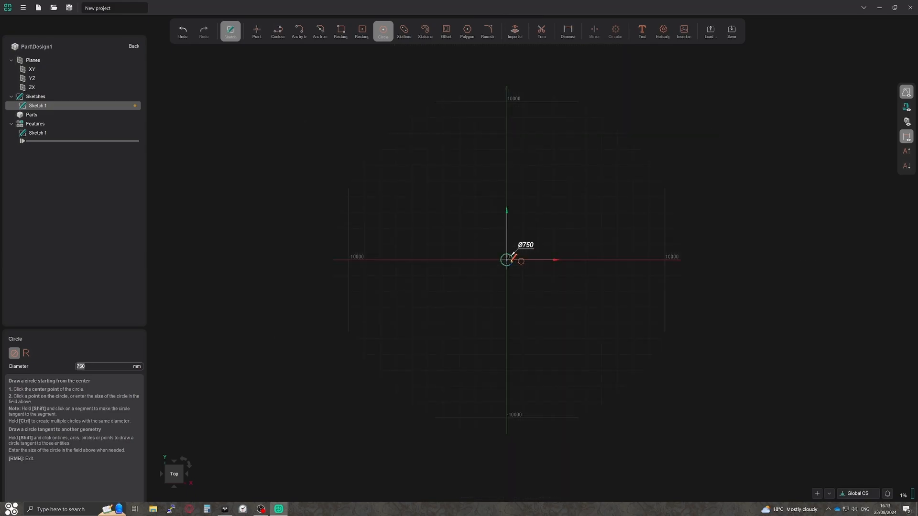
scroll(493, 249, up, 2)
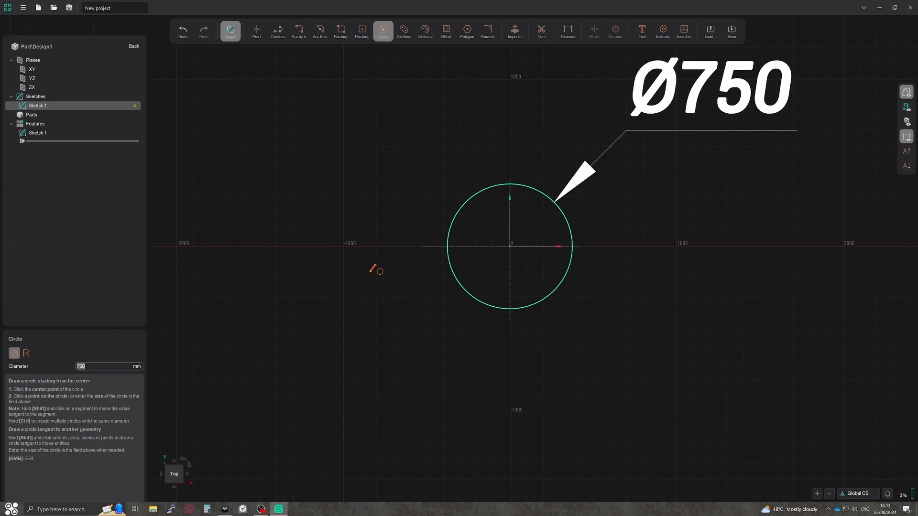
Draw a horizontal chord about 569 mm long across the upper part of the circle and finish the sketch.
click(279, 31)
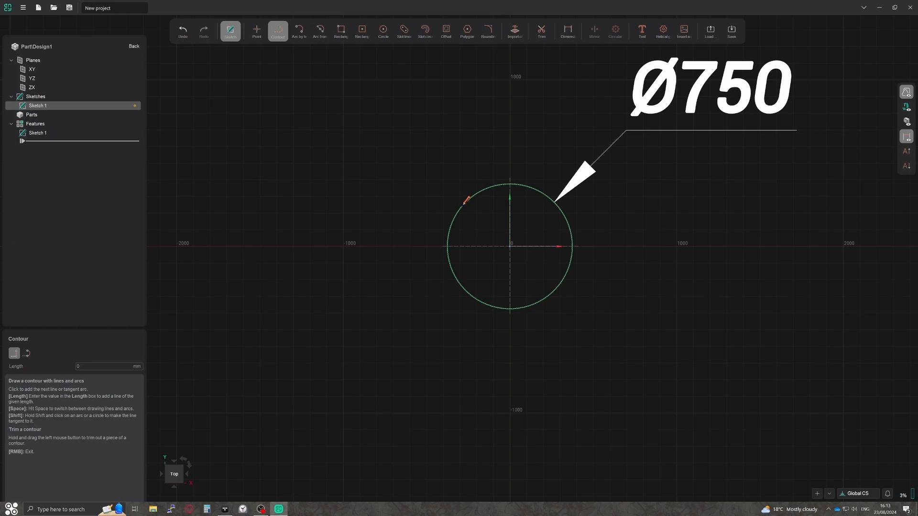
click(463, 206)
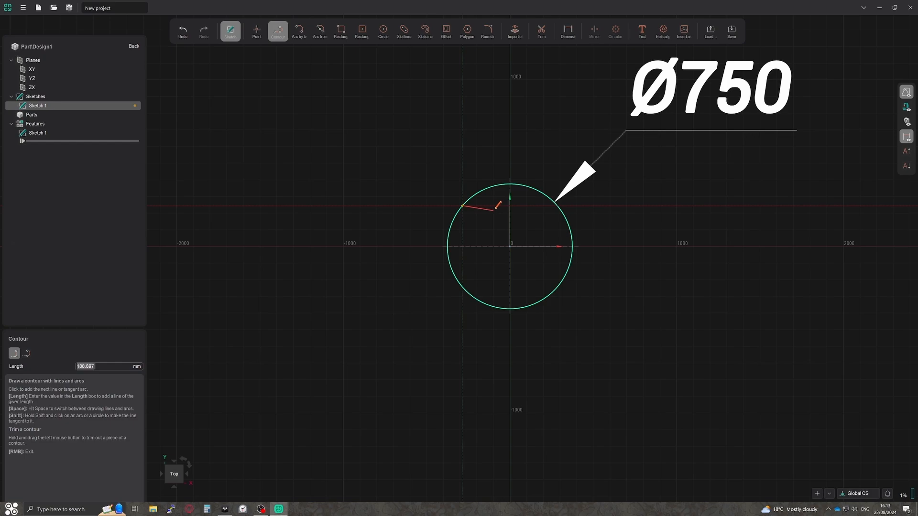
click(557, 205)
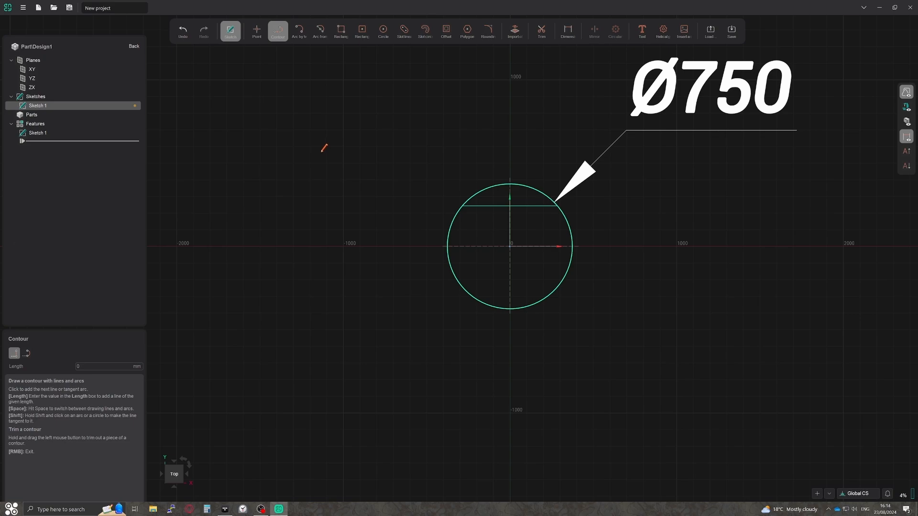
right_click(205, 67)
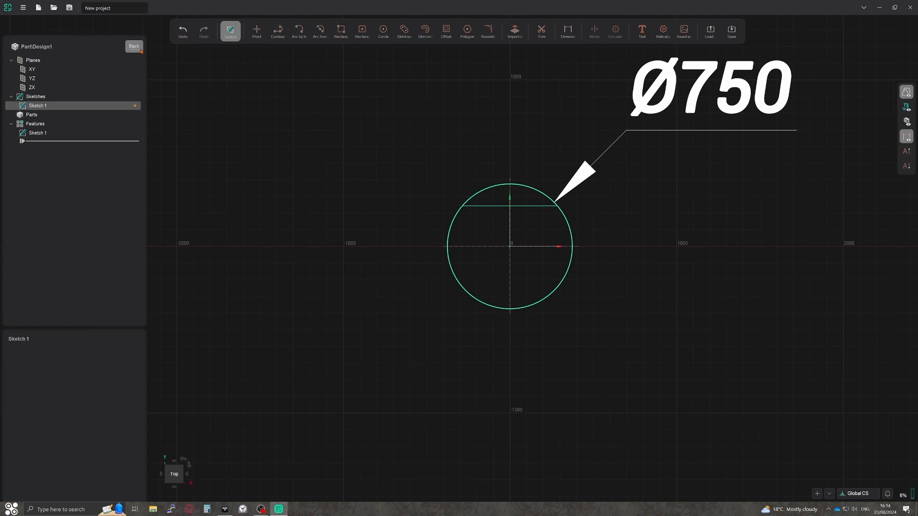
click(135, 47)
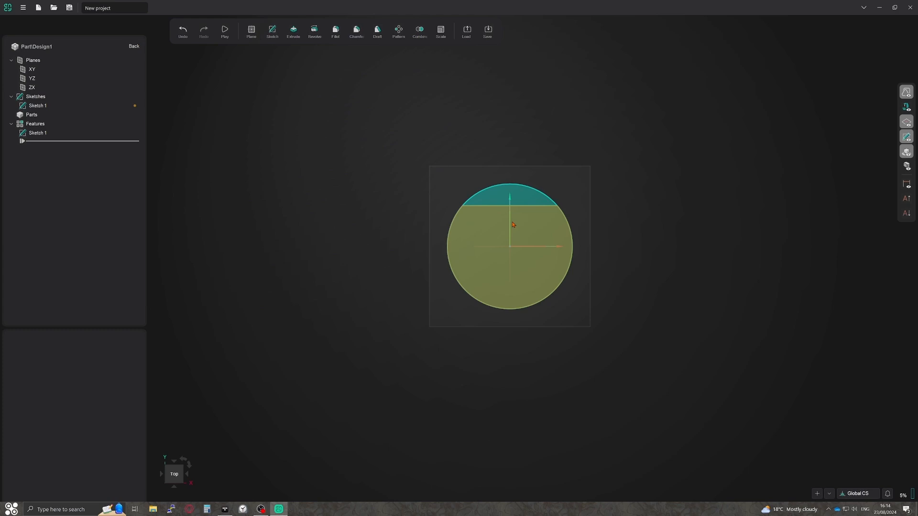
Extrude the small circle segment above the chord by 1000 mm and return to the project model.
click(174, 482)
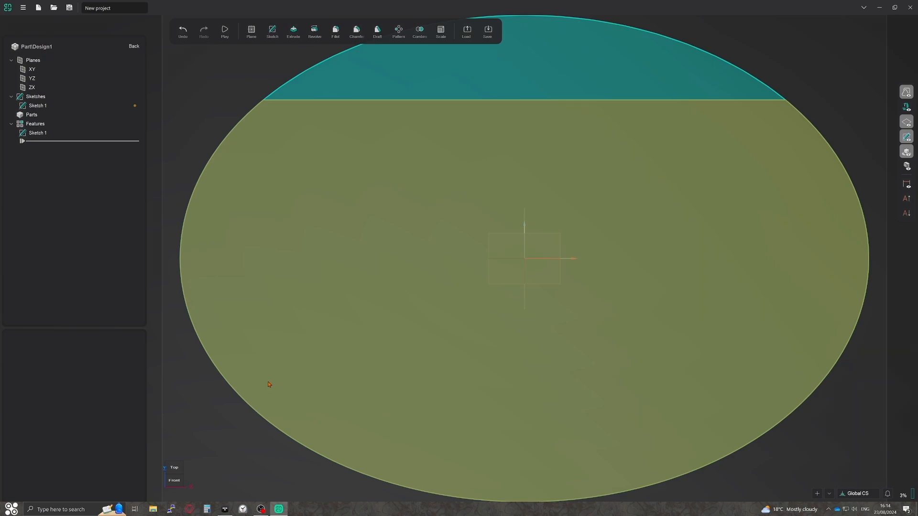
scroll(268, 385, down, 5)
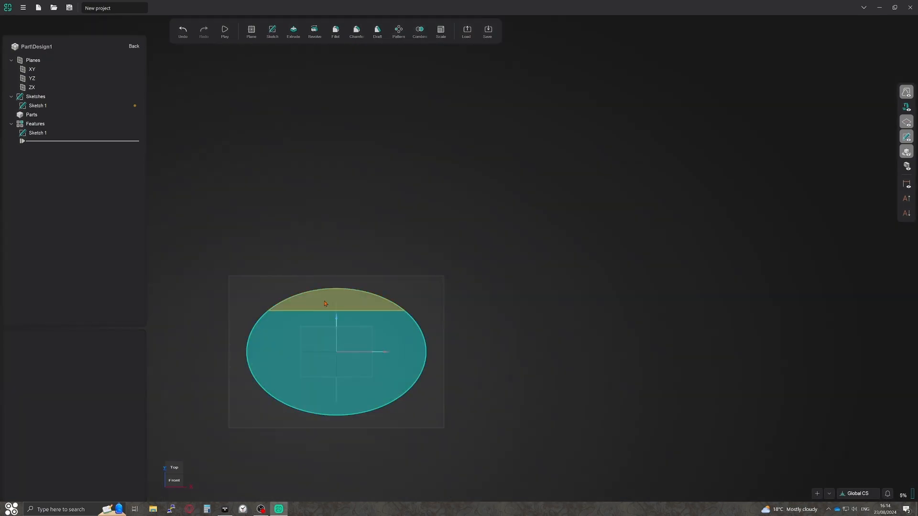
click(293, 31)
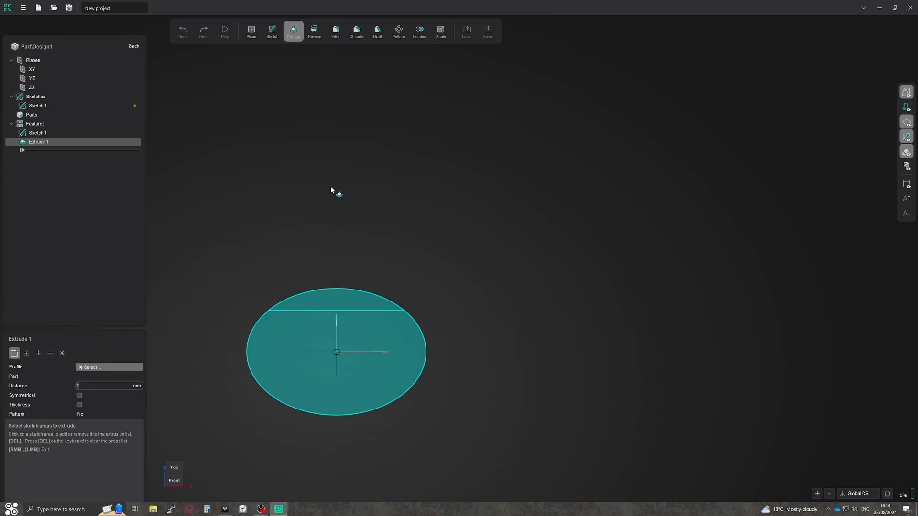
click(345, 308)
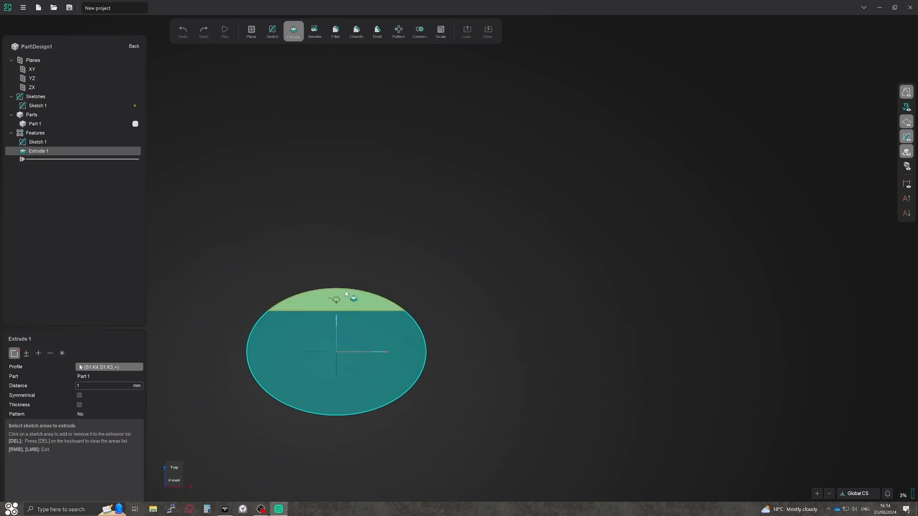
text(000)
key(Return)
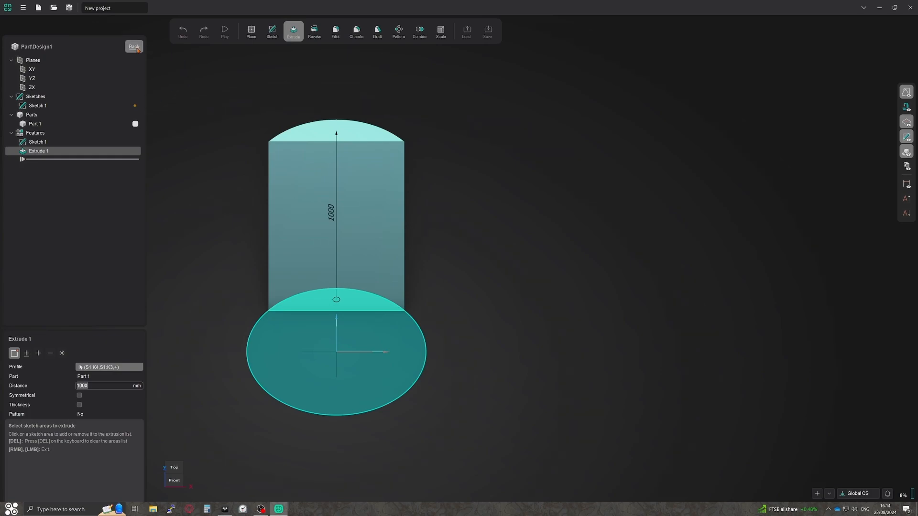
click(136, 49)
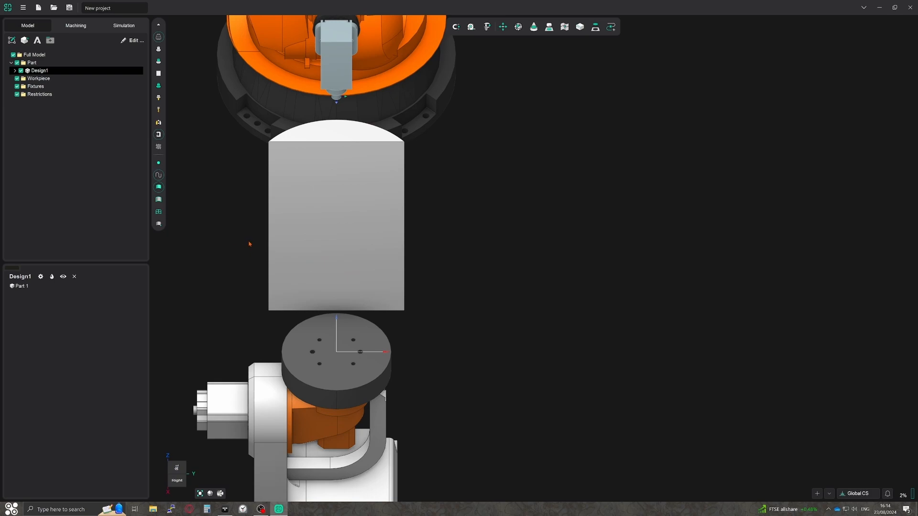
Select the whole Design1 model and open the Rotate spatial transformation for it.
click(363, 232)
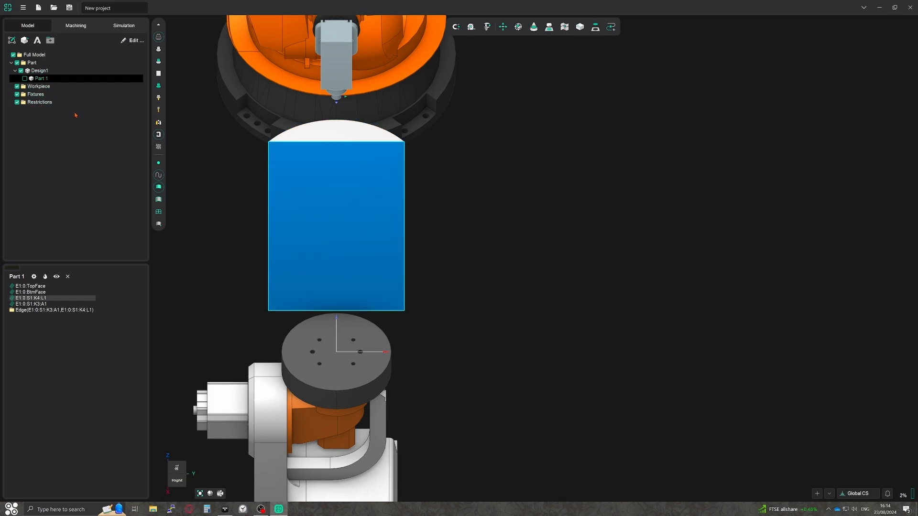
click(44, 72)
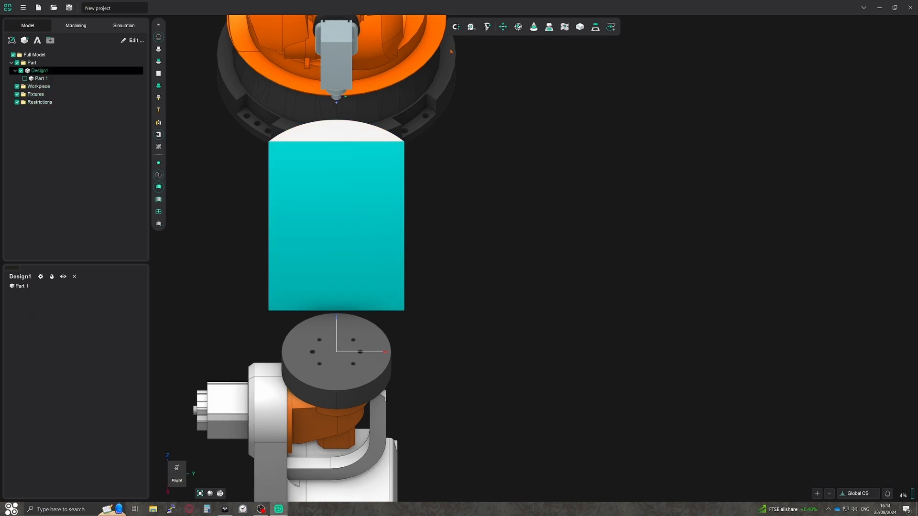
click(502, 27)
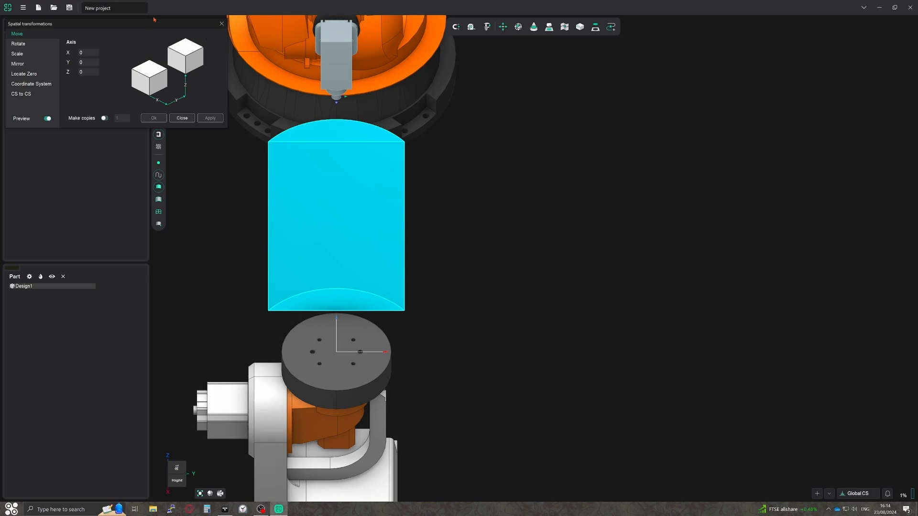
click(19, 44)
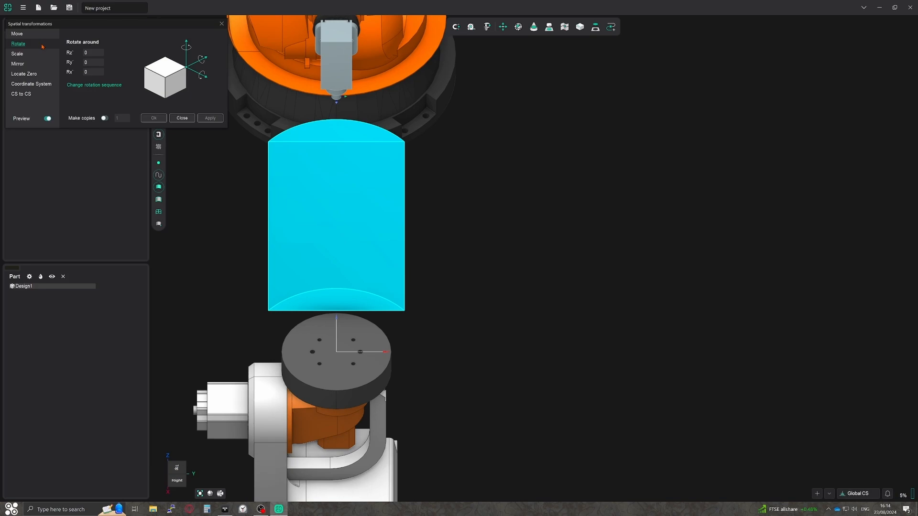
double_click(93, 72)
text(9)
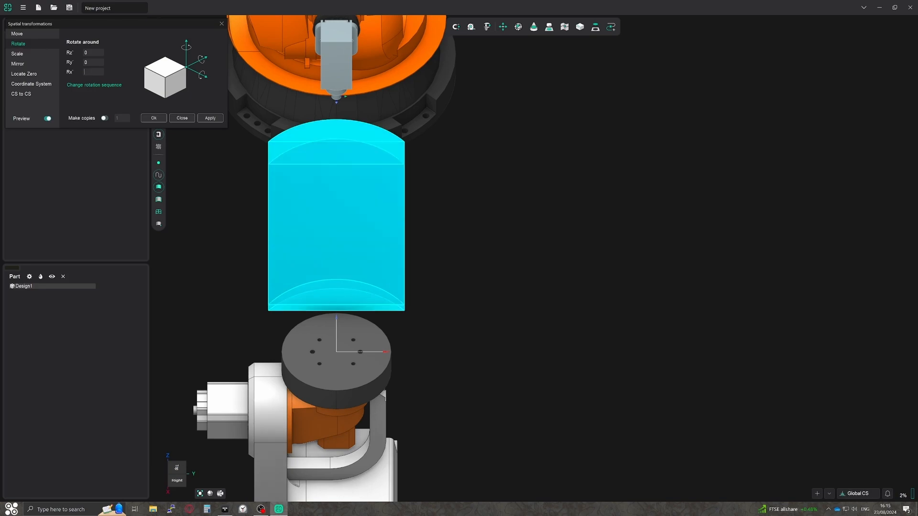
text(90)
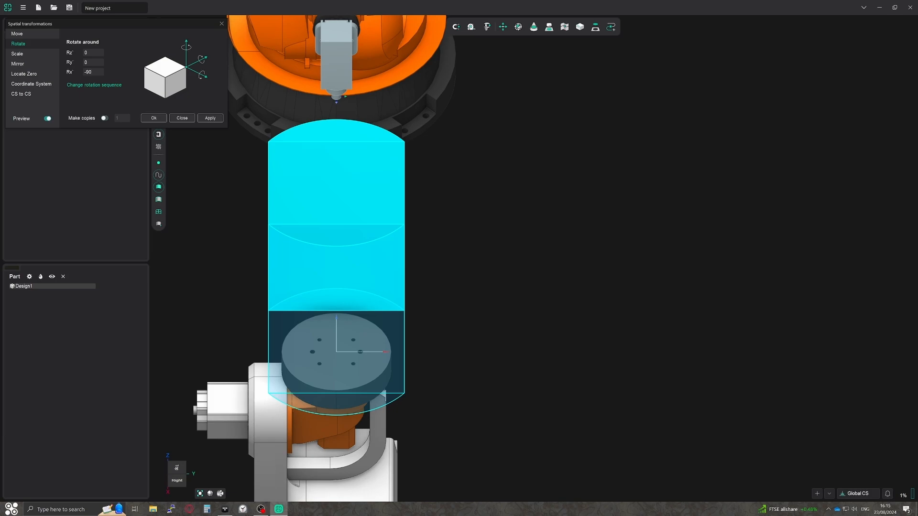
middle_drag(252, 228, 354, 231)
Rotate the extruded segment by 90 degrees about X and apply the rotation.
double_click(78, 72)
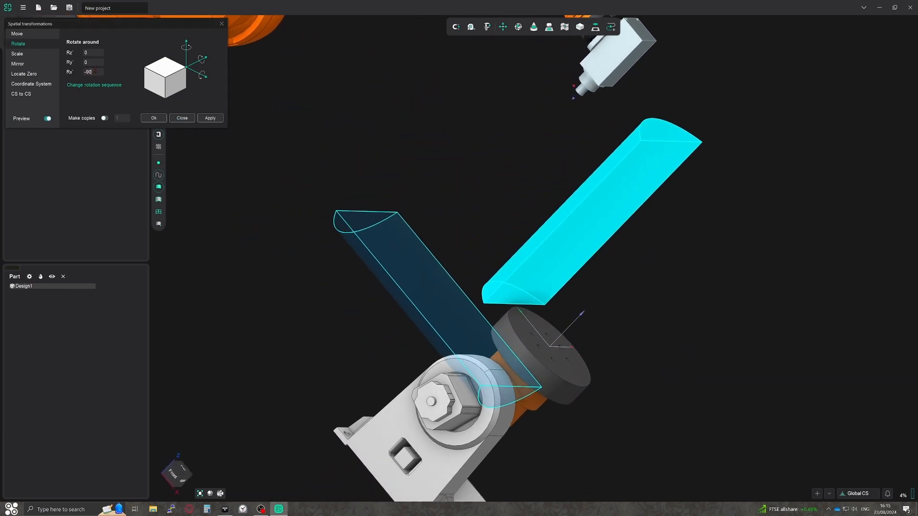
text(0)
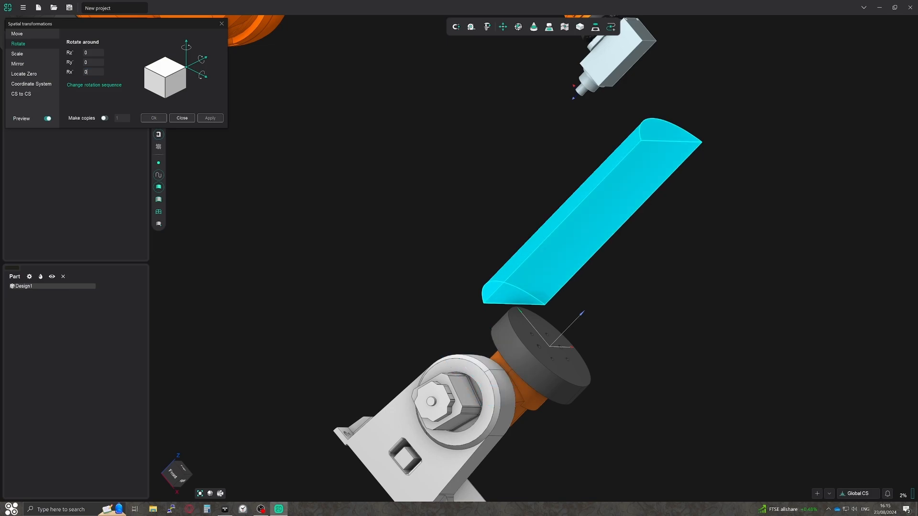
text(90)
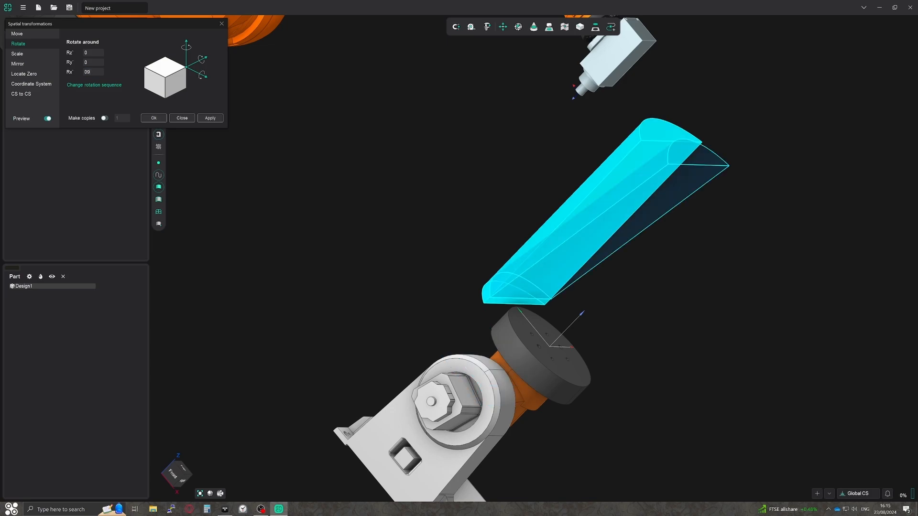
click(206, 119)
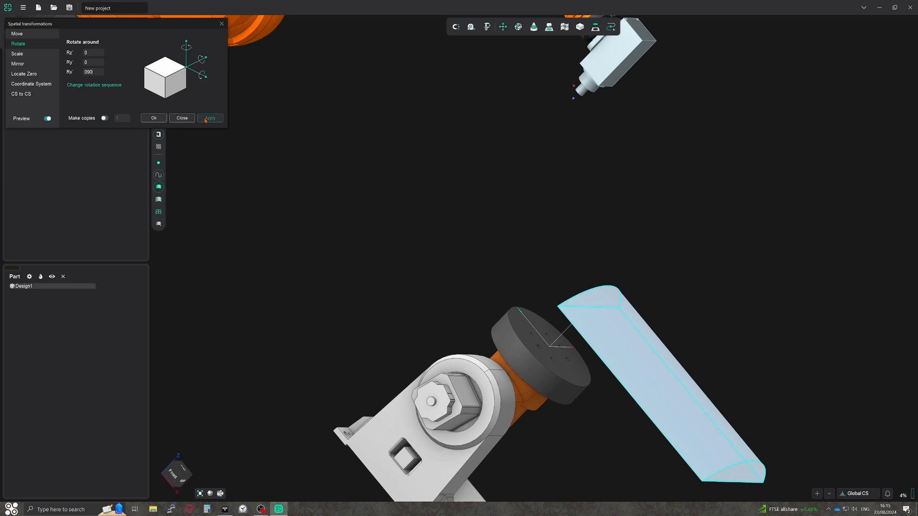
Scale the rotated segment by a factor of 0.5 about the origin and apply it.
double_click(125, 70)
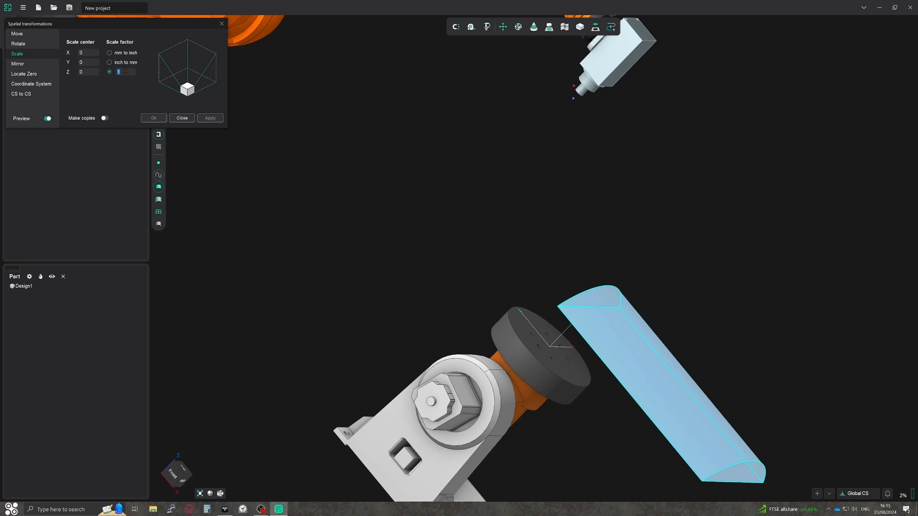
text(0)
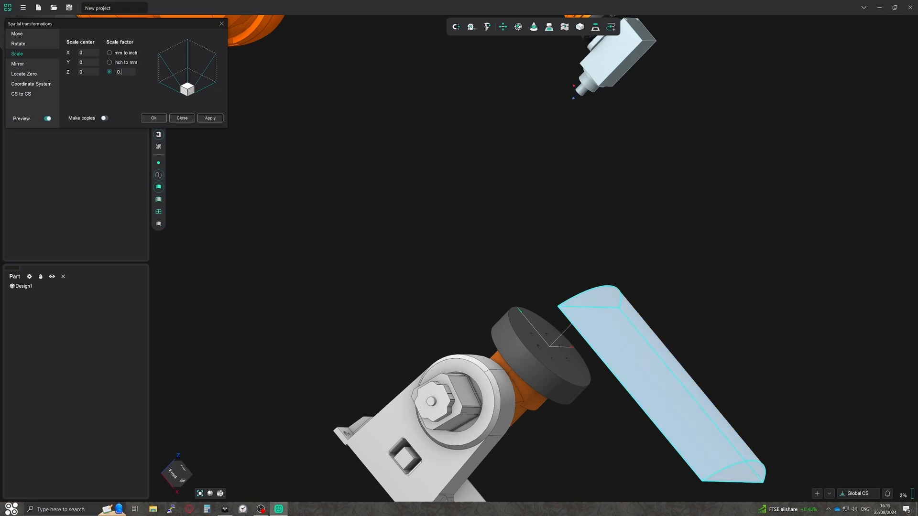
text(.5)
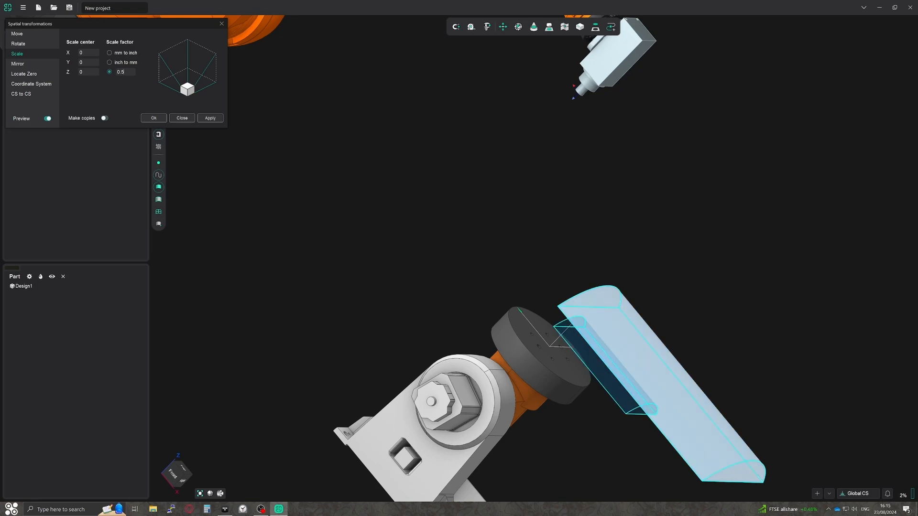
click(210, 118)
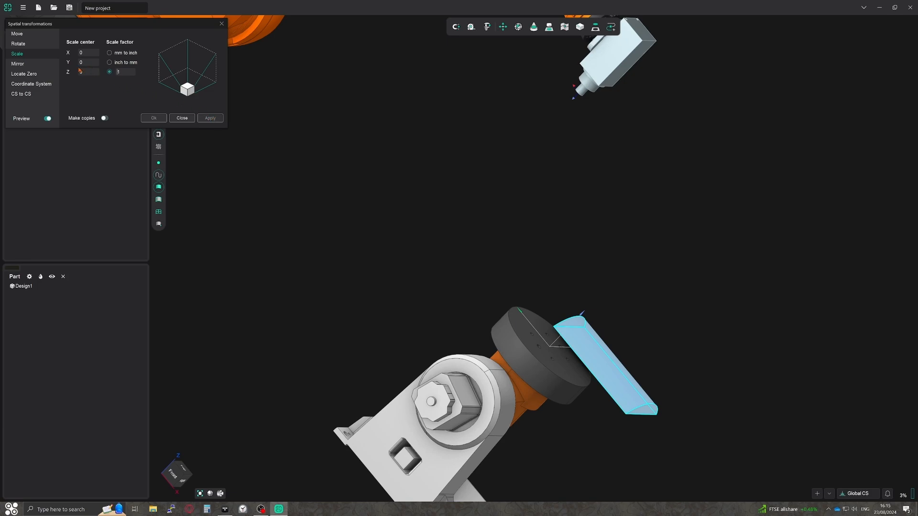
Locate the segment's zero point at X middle, Y middle and Z min, and apply the transformation.
click(35, 74)
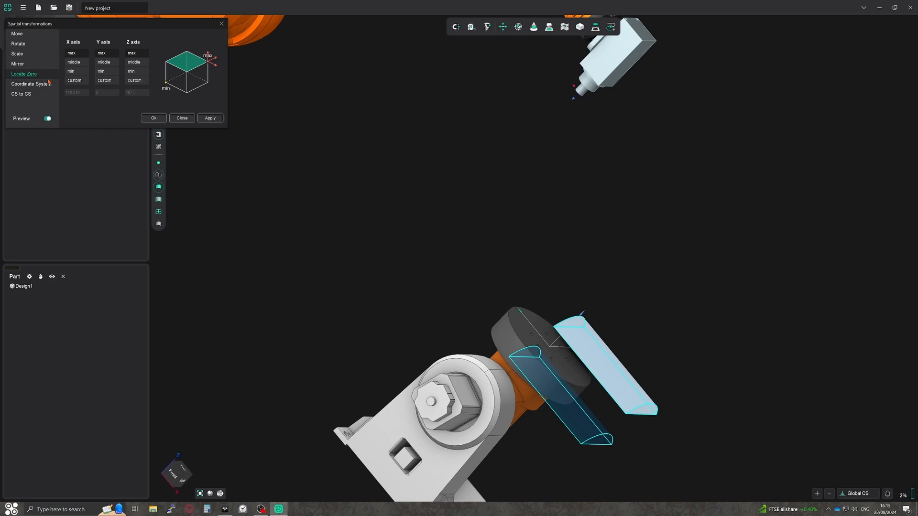
click(74, 62)
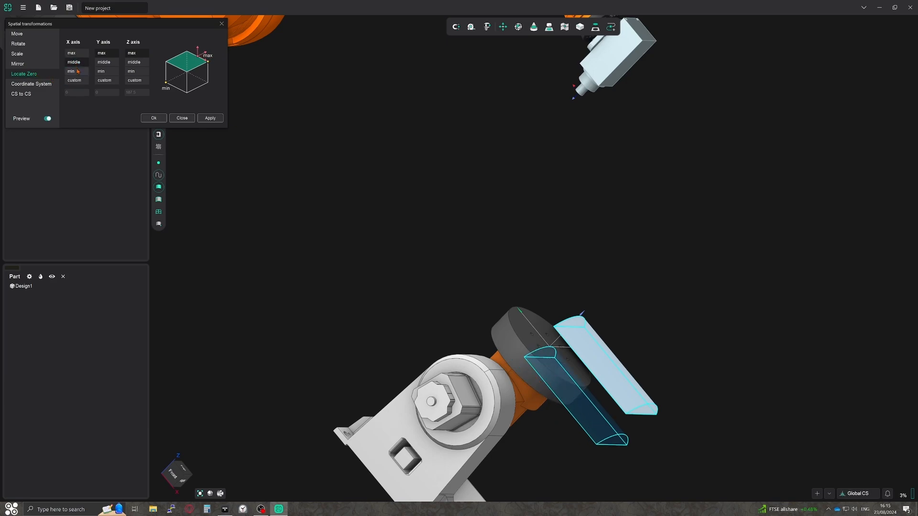
click(110, 63)
click(131, 73)
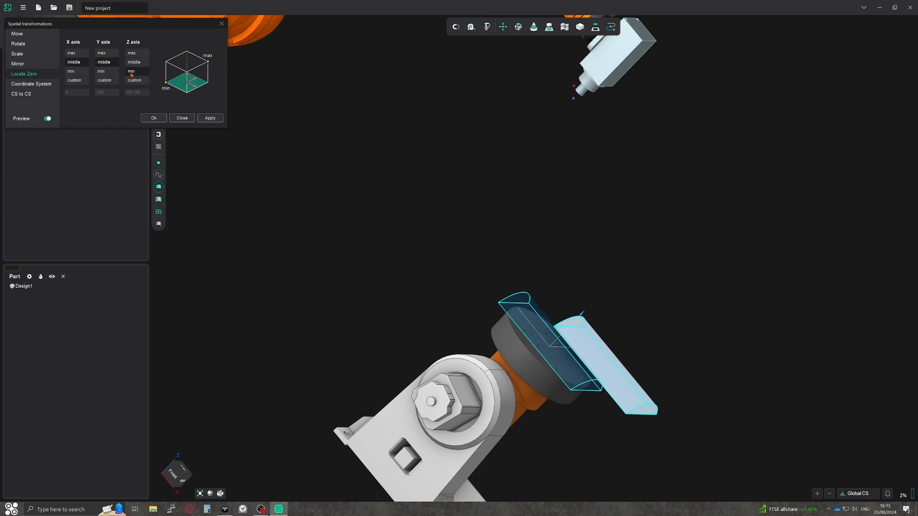
click(214, 120)
Move the segment 150 mm along Z away from the rotary table, apply it and close the spatial transformations.
click(24, 36)
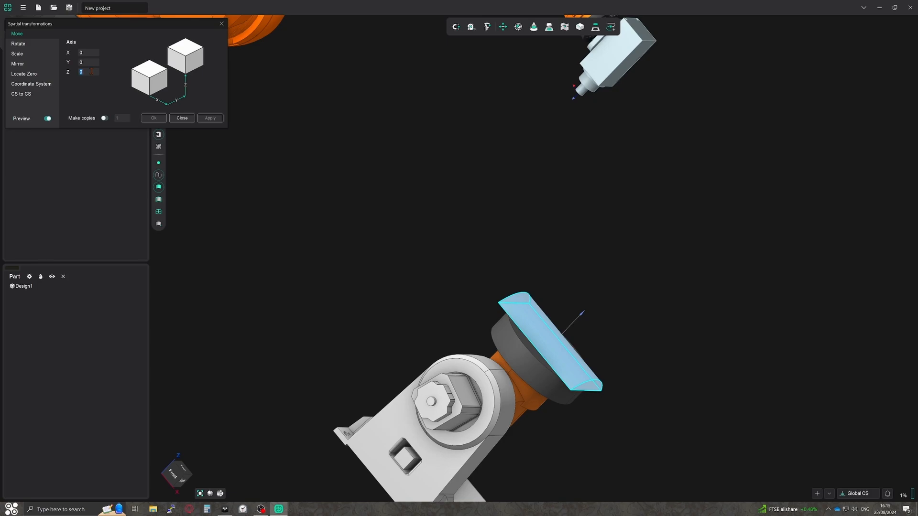
text(150)
click(217, 118)
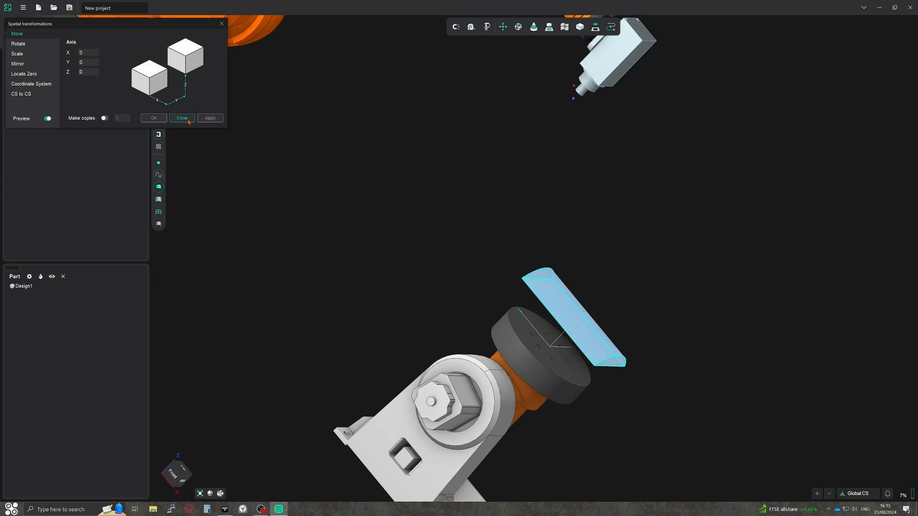
click(189, 121)
Review the workpiece connector options and the base setup's offset and rotation in the KR 210-2 machining setup, accepting the existing values.
click(55, 65)
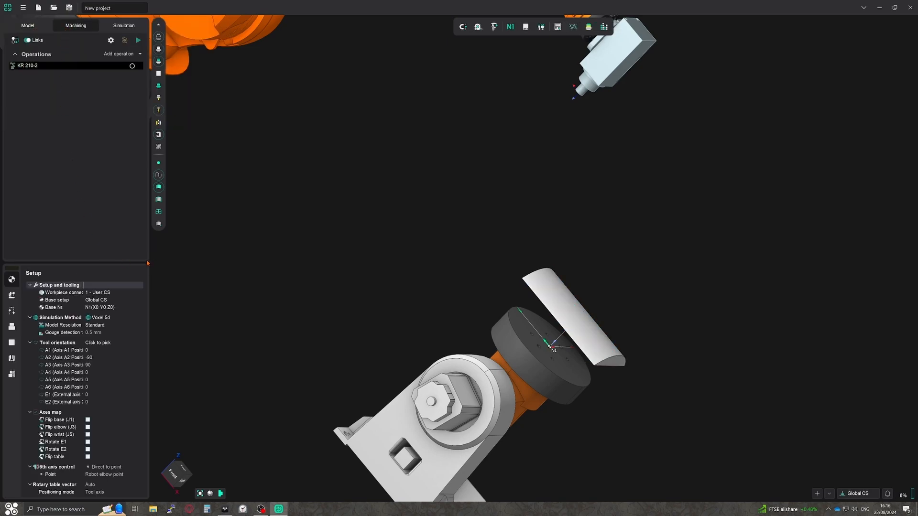
click(105, 293)
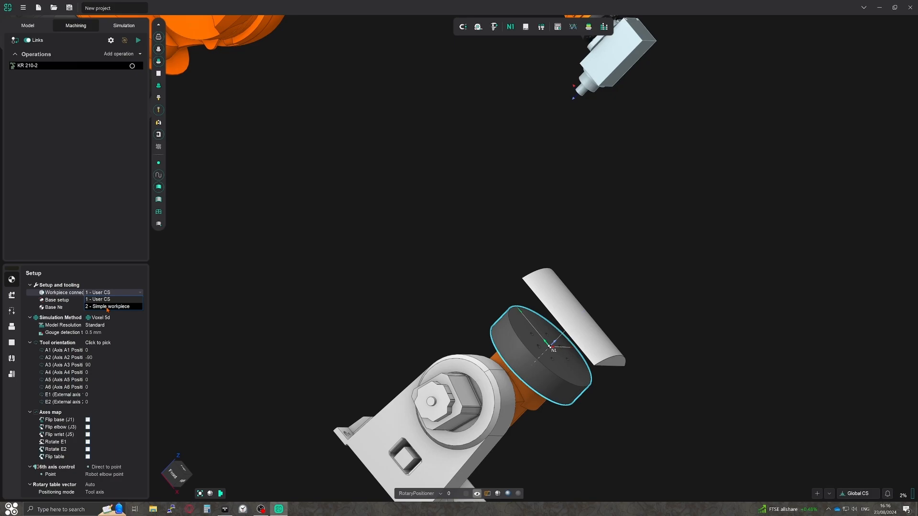
drag(105, 266, 105, 280)
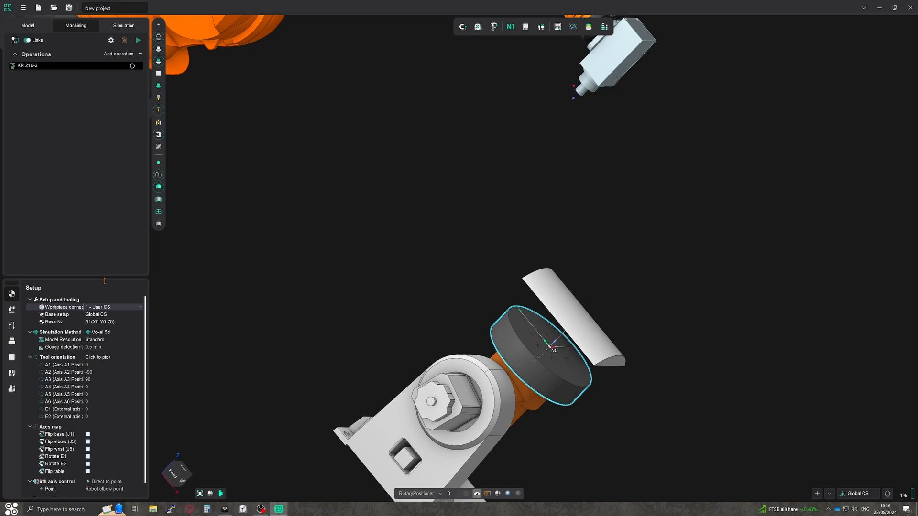
click(127, 316)
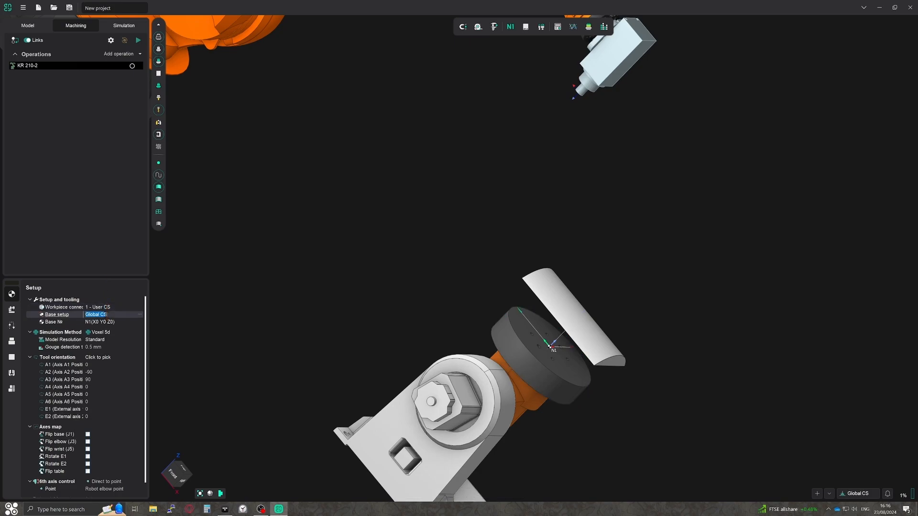
click(128, 316)
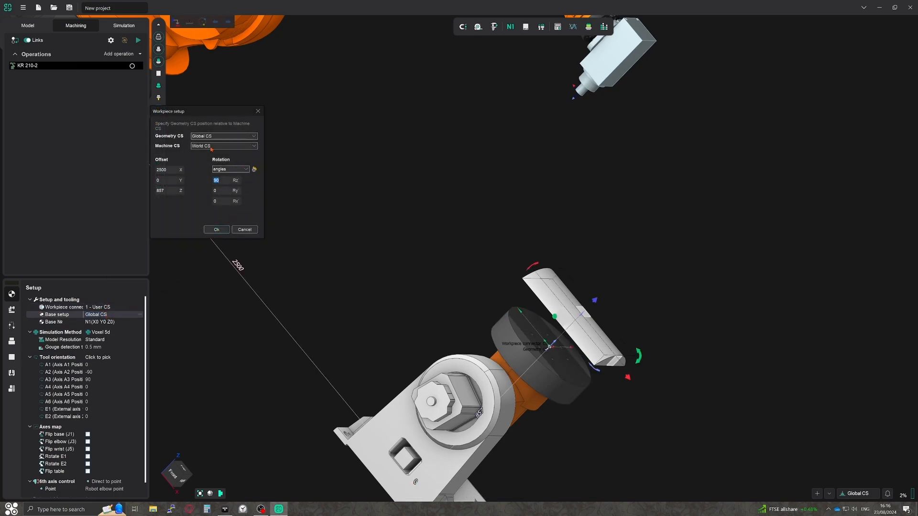
click(219, 230)
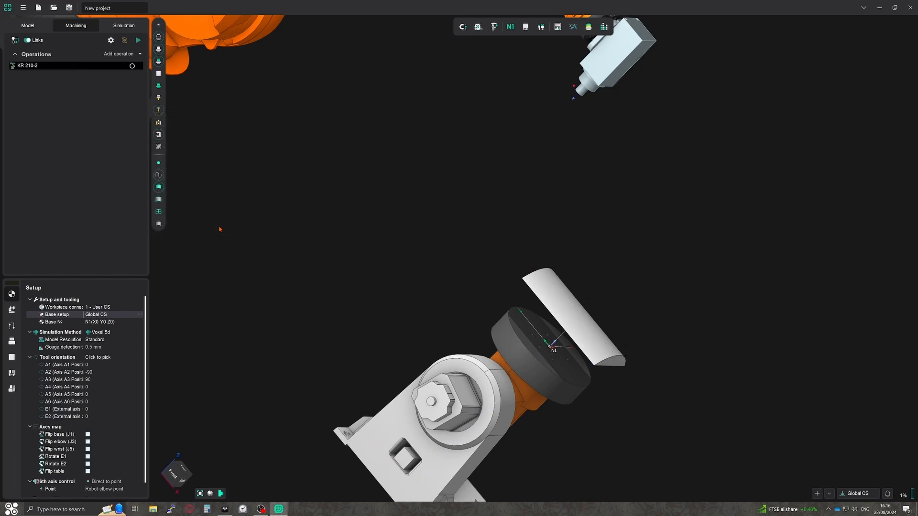